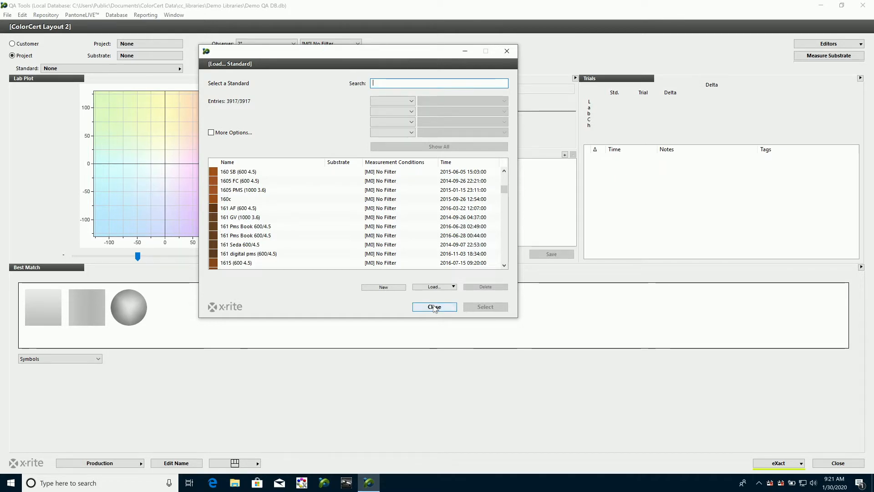
- Close the unfiltered standards list and load the ColorBasics project
click(434, 307)
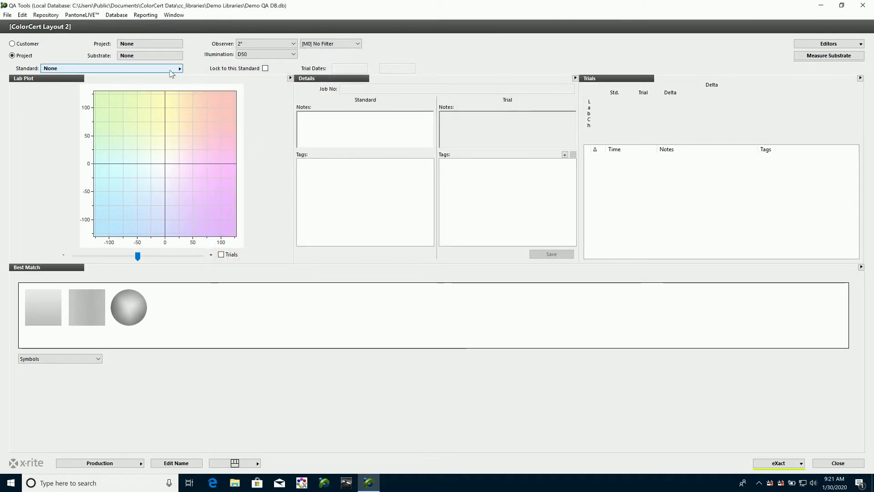
click(131, 45)
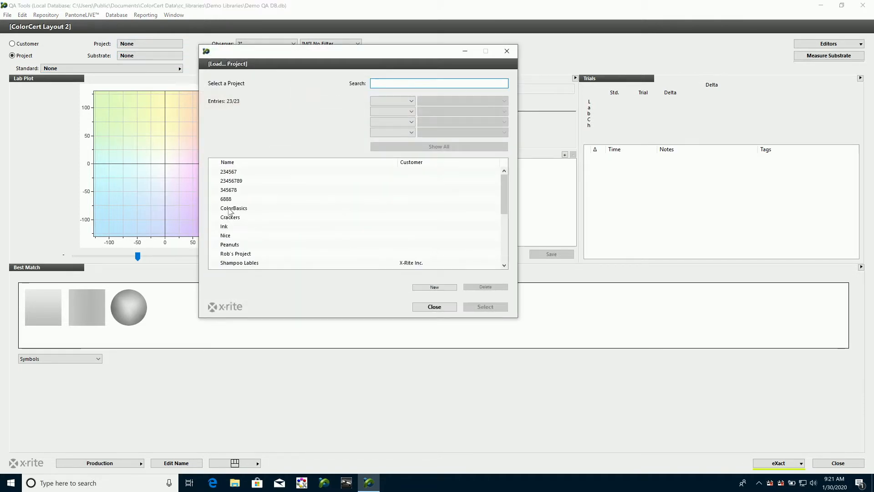
click(229, 209)
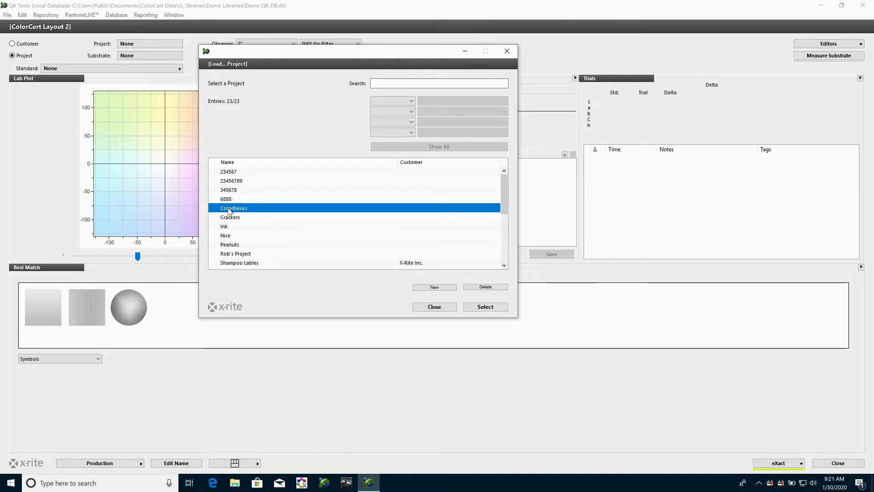
double_click(228, 209)
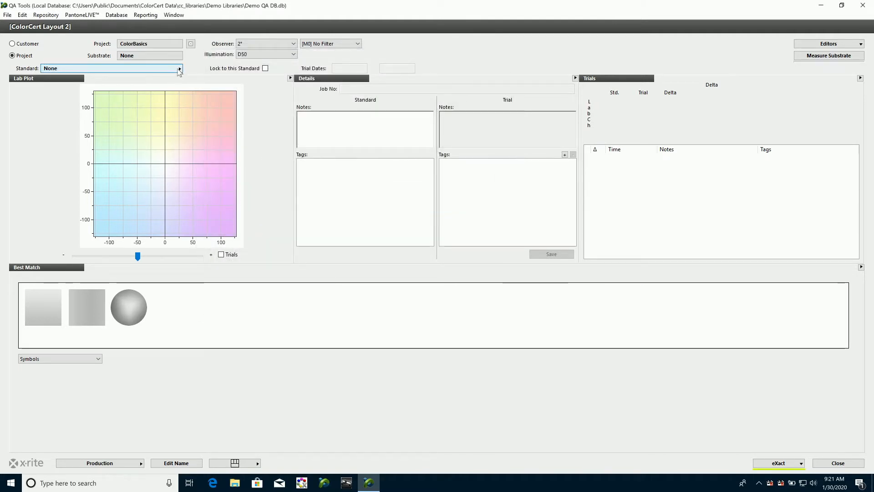
- View the list of standards assigned to the ColorBasics project, and close it without selecting one
click(179, 69)
click(211, 69)
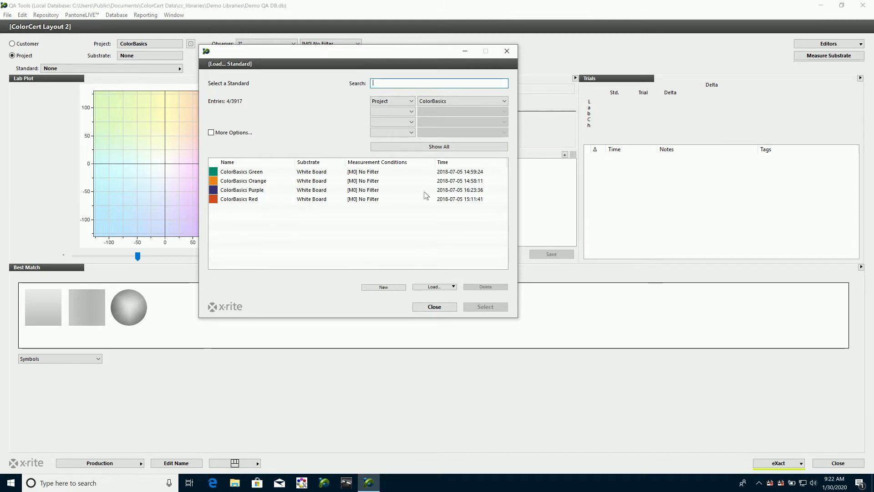
click(434, 308)
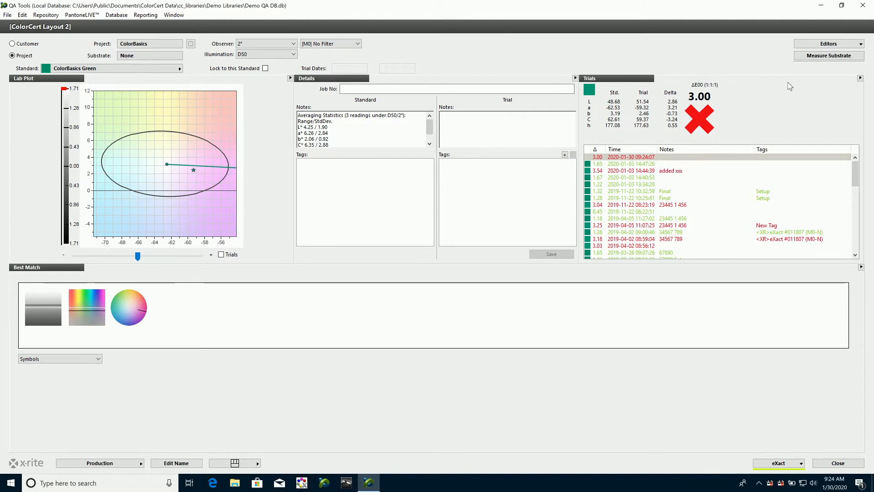
click(814, 57)
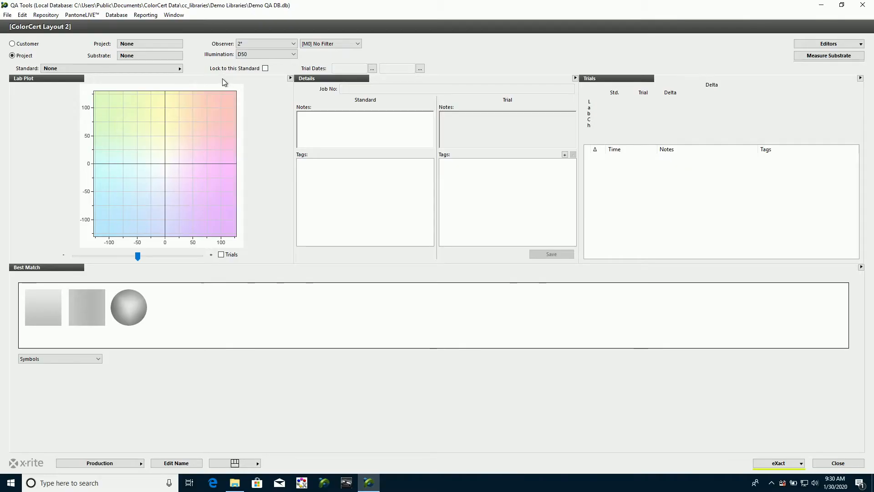
- Load the ColorBasics project and select ColorBasics Orange as its standard
click(143, 44)
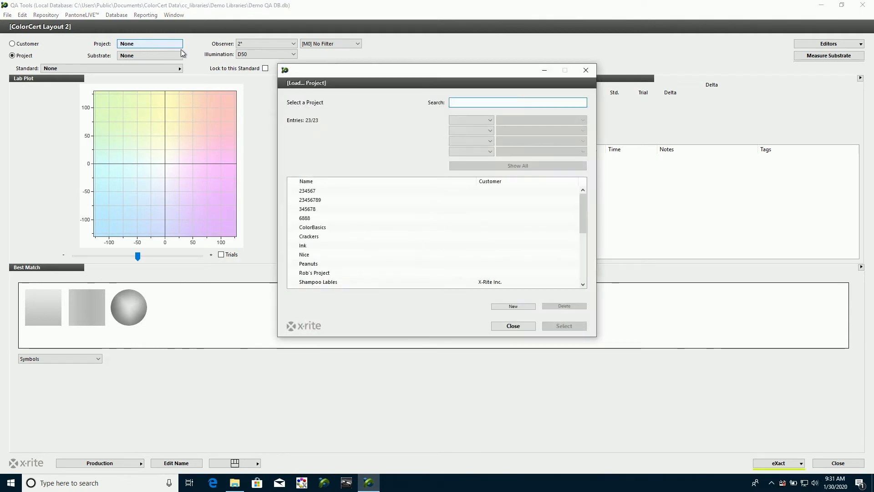
double_click(317, 228)
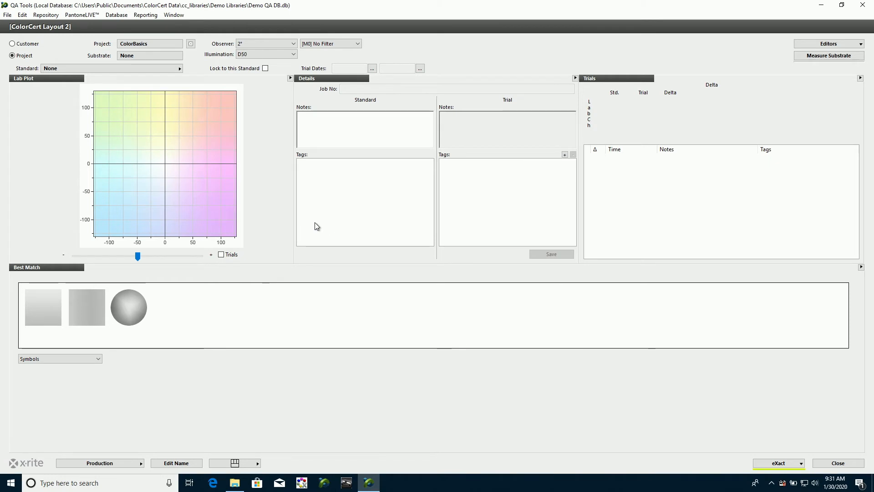
click(180, 69)
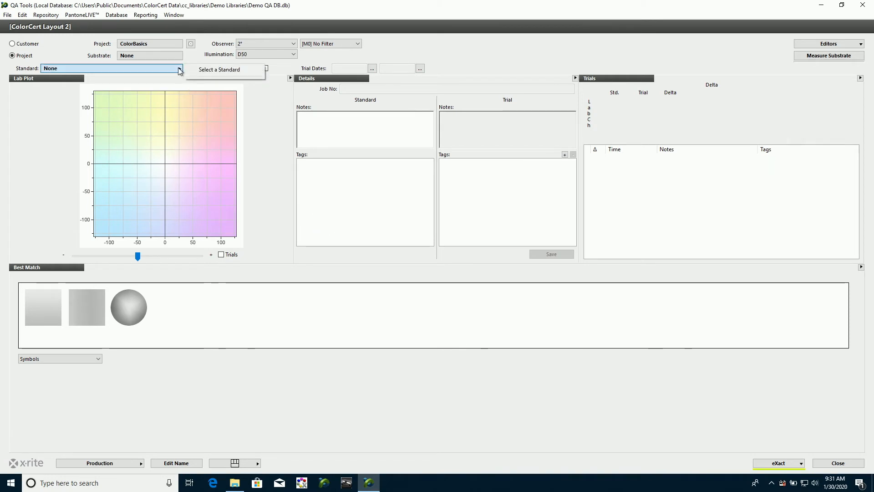
click(208, 69)
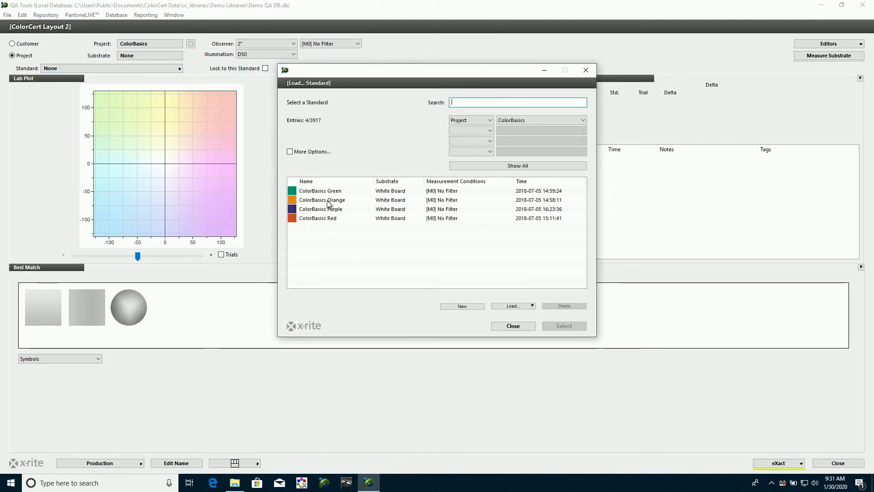
click(327, 203)
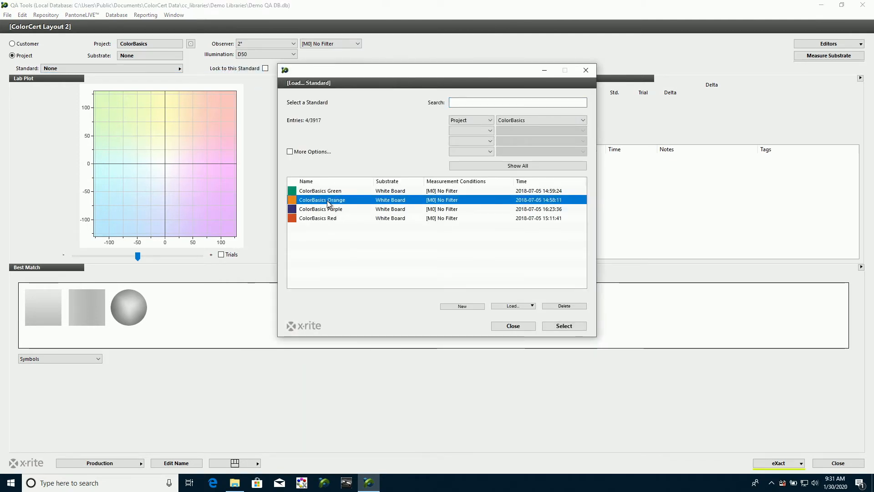
double_click(328, 203)
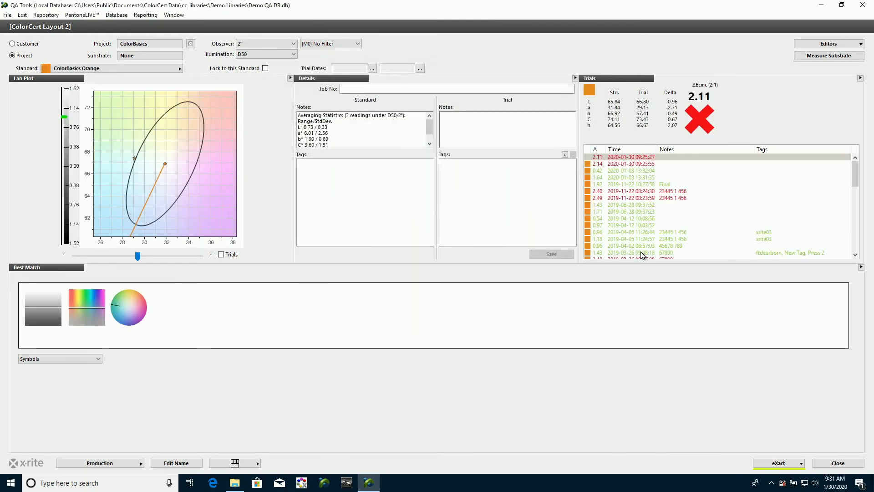
- Set the starting date of the trials to include to November 1, 2019
click(372, 68)
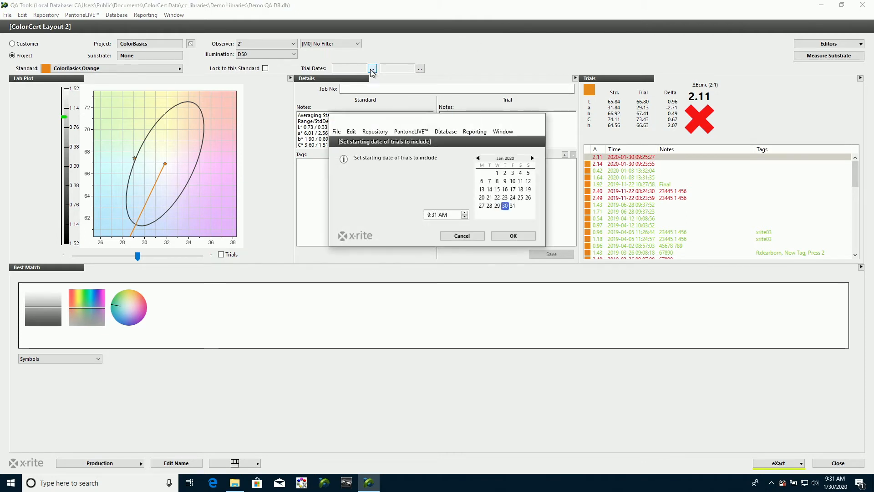
click(477, 158)
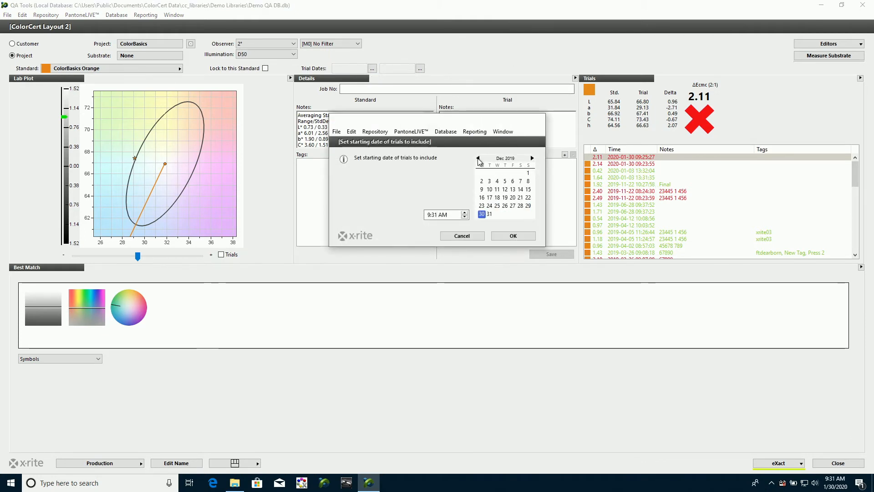
click(478, 158)
click(513, 174)
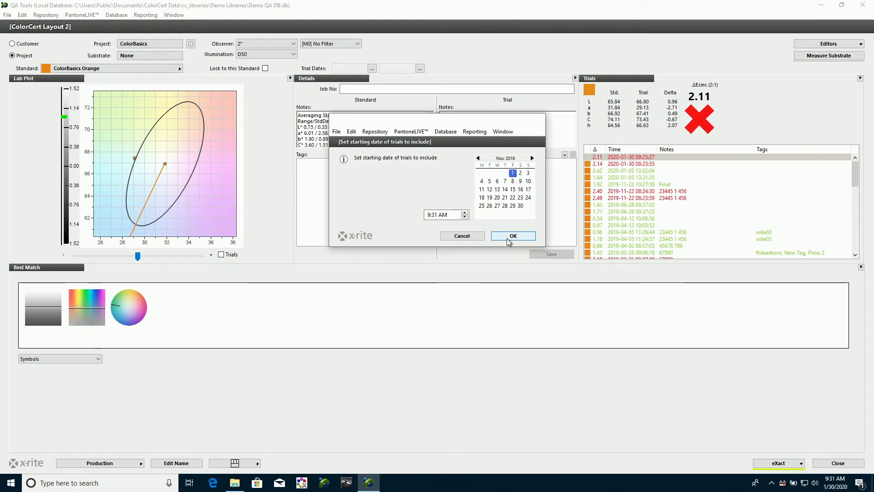
click(510, 237)
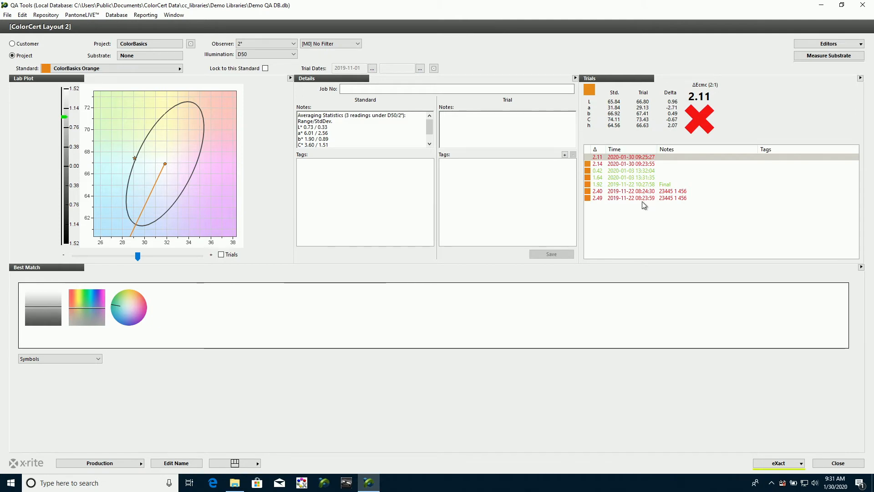
- Show all trials on the Lab plot and inspect their points against the tolerance ellipse
click(221, 255)
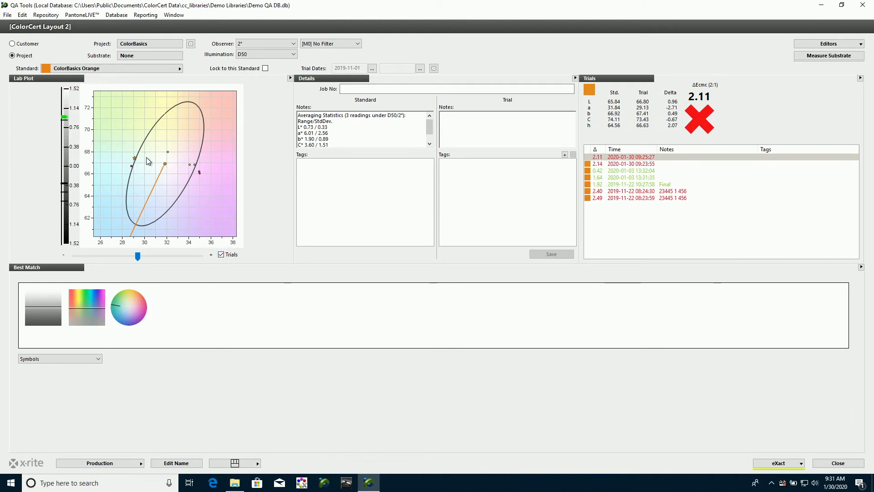
mouse_move(195, 176)
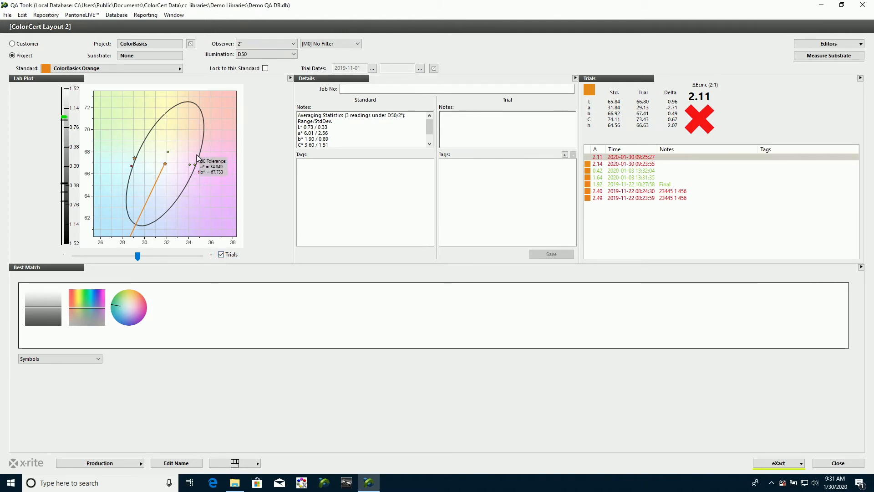
mouse_move(196, 154)
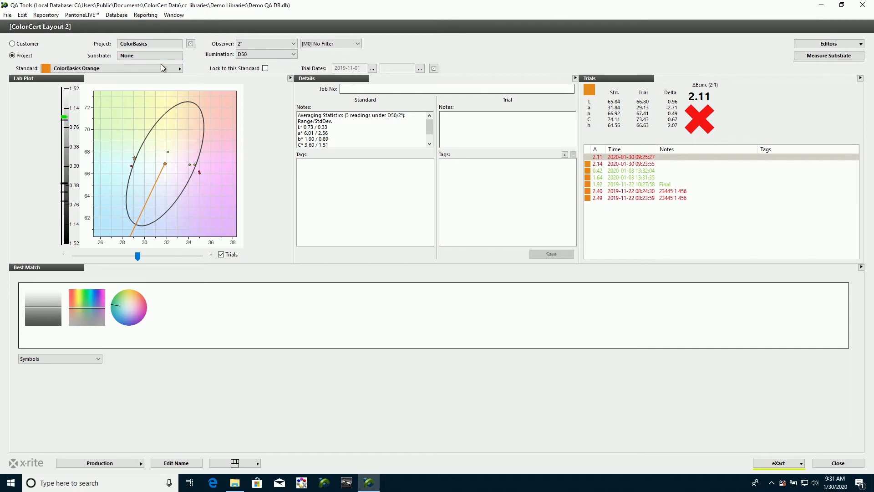
- Switch the standard to ColorBasics Green within the ColorBasics project
click(177, 69)
click(219, 70)
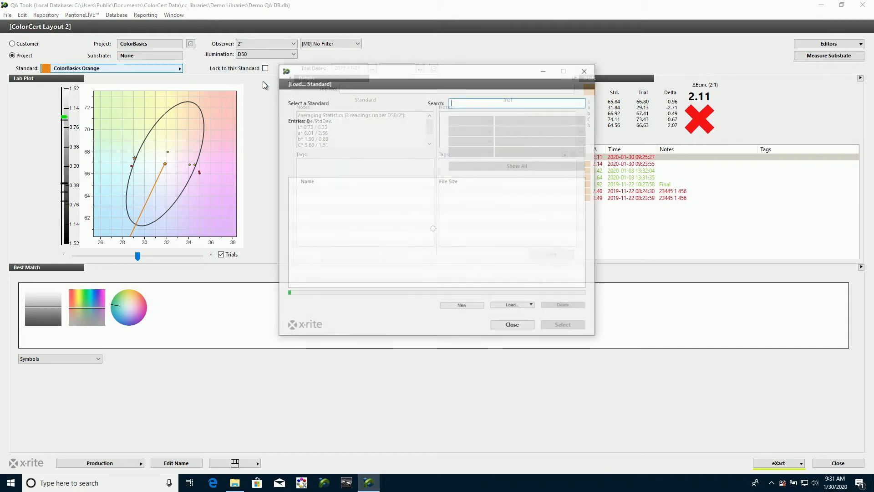
double_click(328, 191)
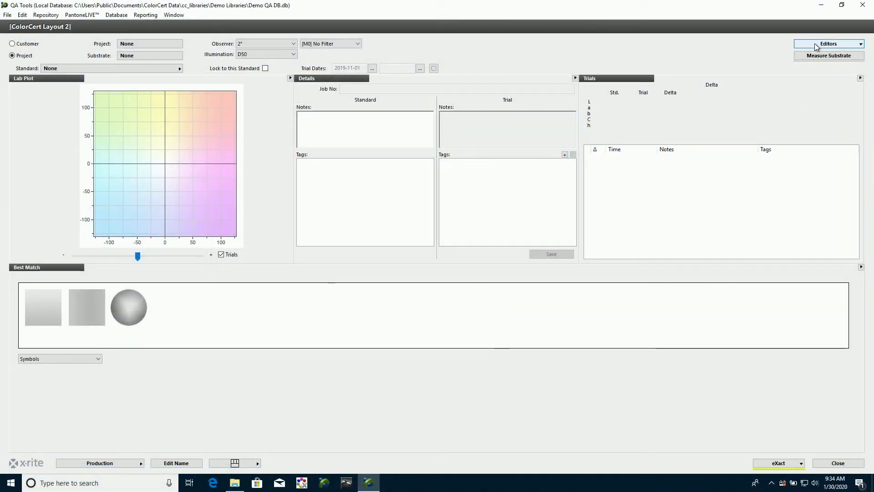
- Start a new project in the project editor and name it "Color Basics 2"
click(816, 47)
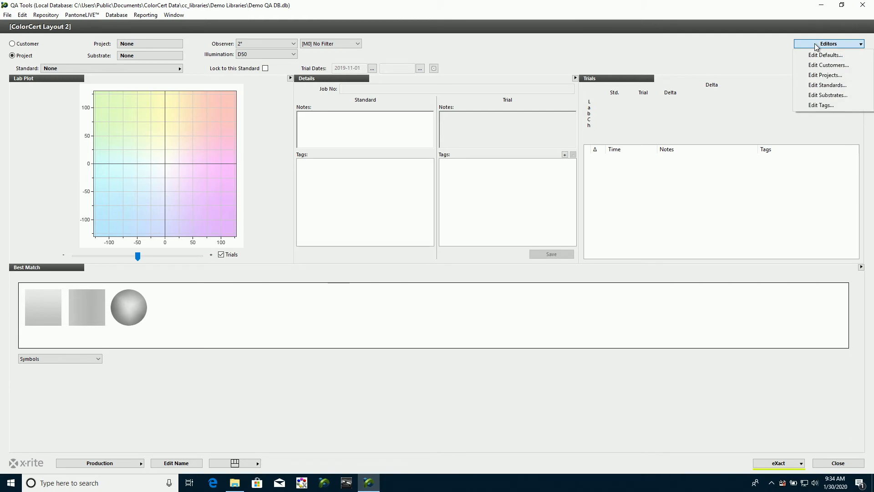
click(822, 76)
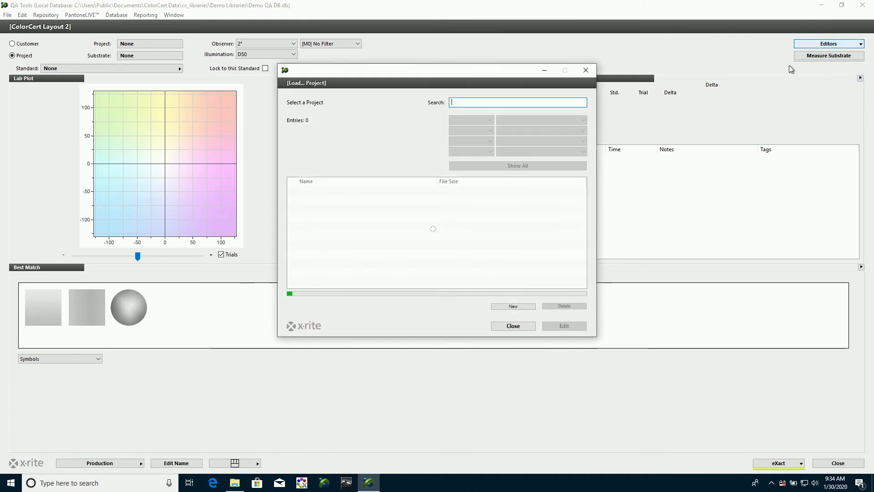
click(514, 307)
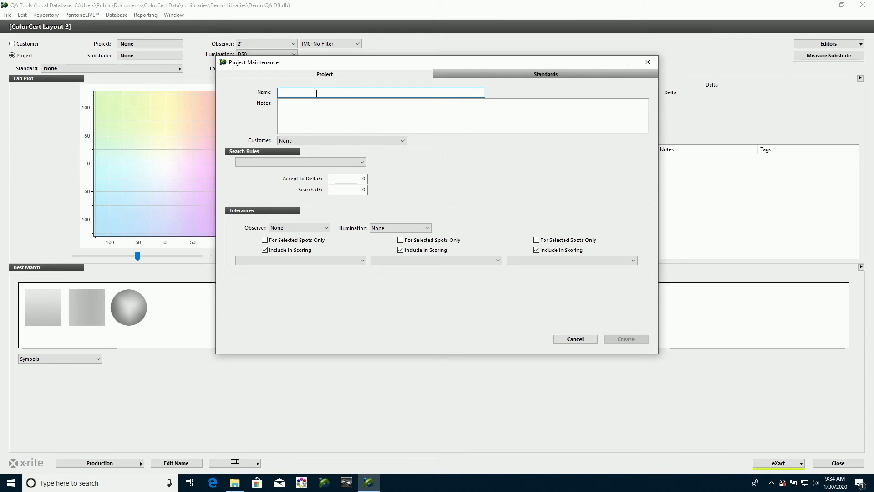
text(Co)
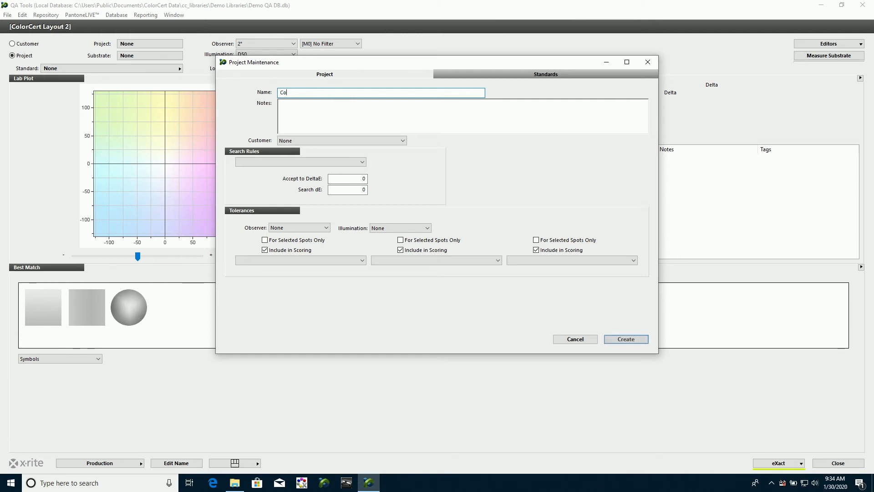
text(lor Basics)
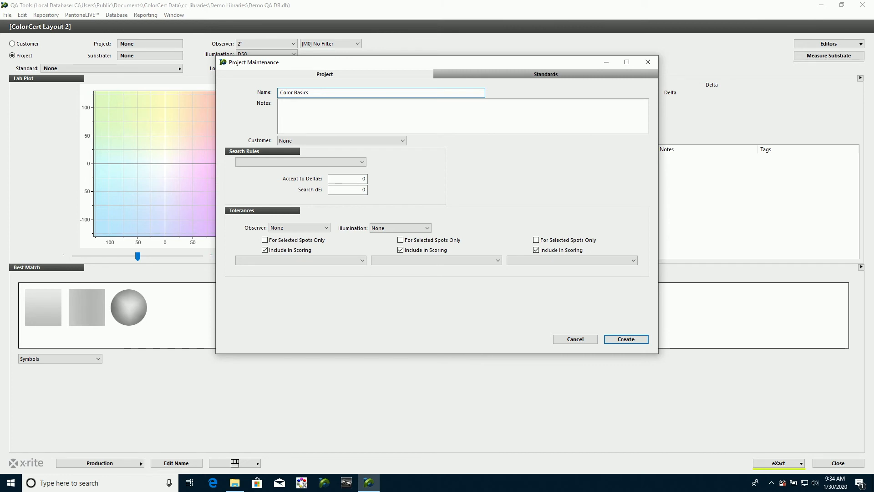
text( 2)
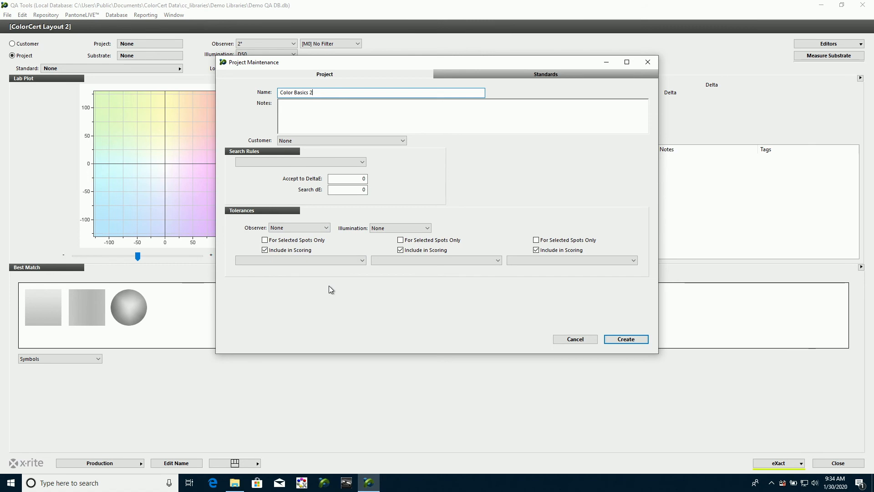
- Filter the available standards by "col", add ColorBasics Green, Magenta, Orange and Purple to the project, and create it
click(521, 73)
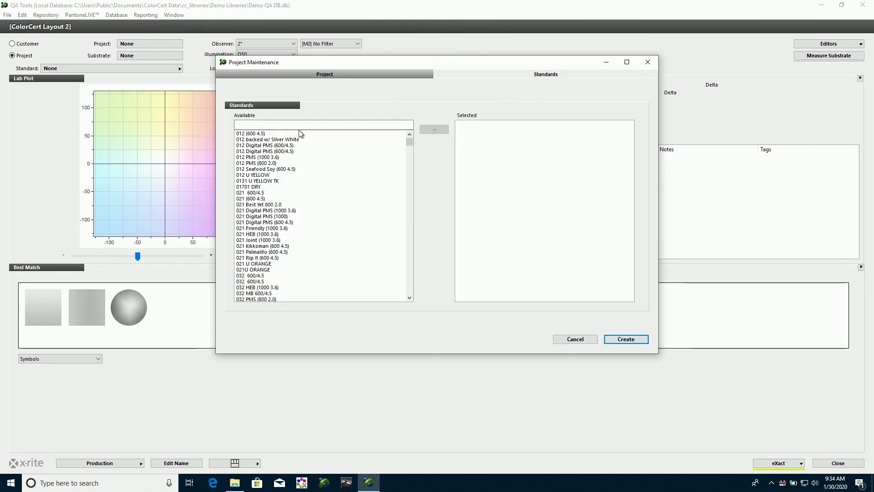
mouse_move(409, 143)
mouse_down()
mouse_move(410, 290)
mouse_move(410, 141)
mouse_up()
click(318, 123)
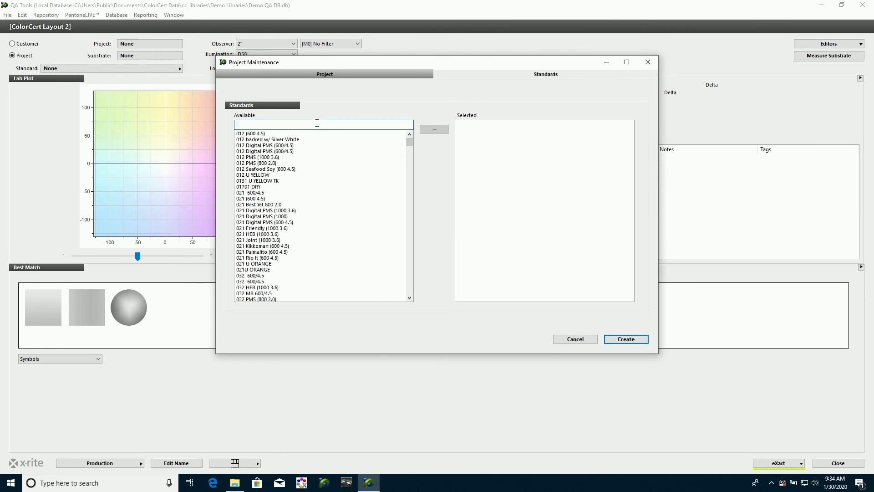
text(col)
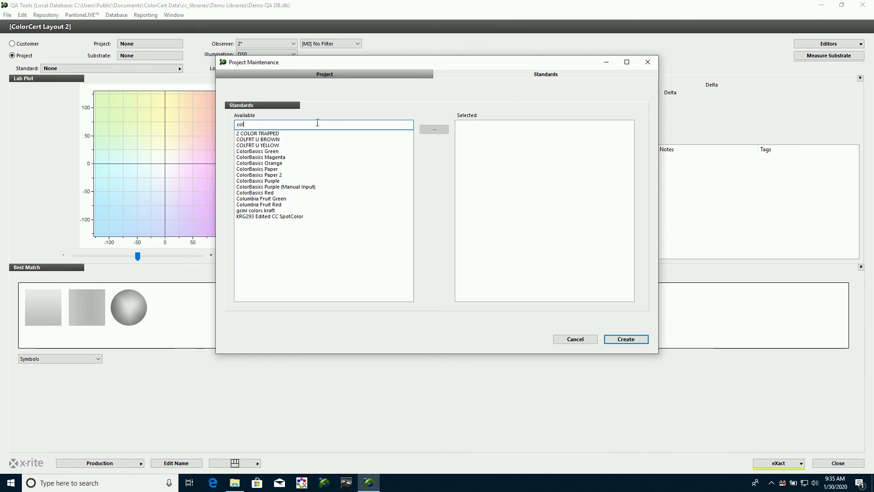
double_click(276, 152)
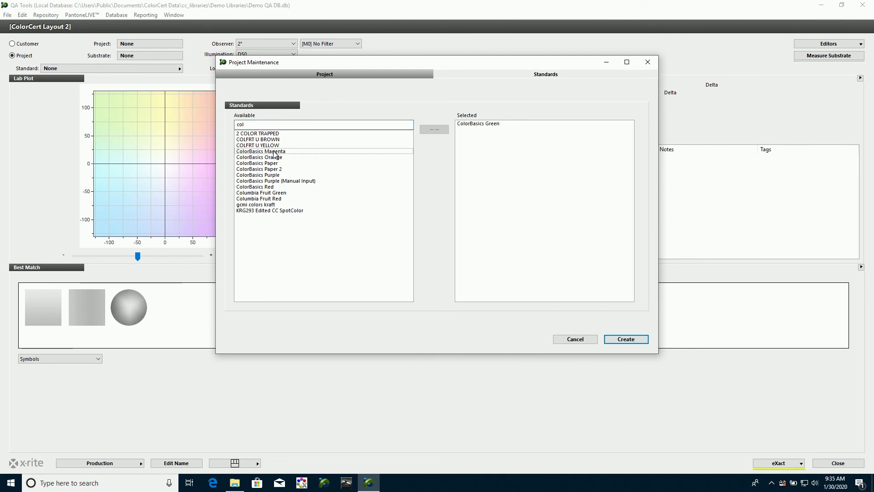
double_click(275, 152)
double_click(275, 152)
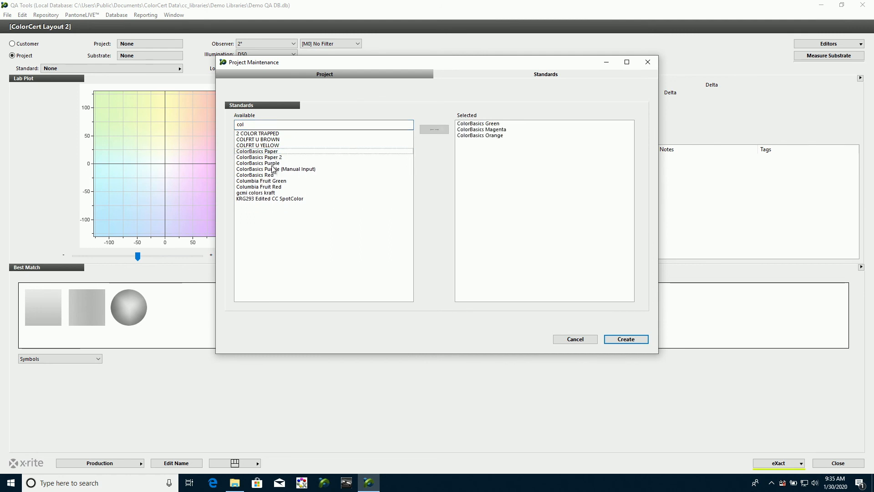
double_click(272, 163)
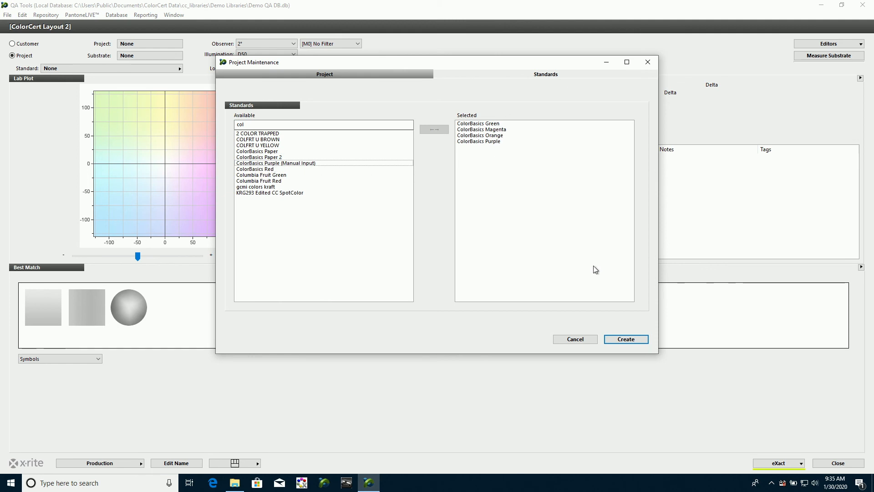
click(636, 340)
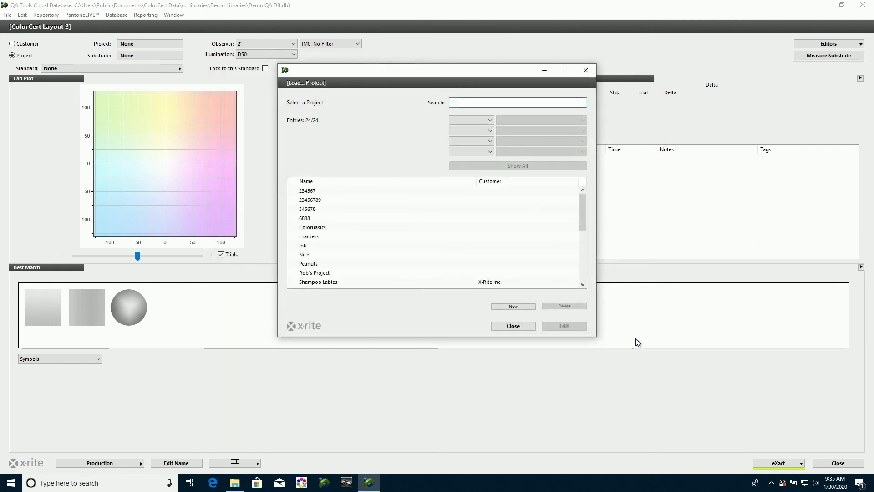